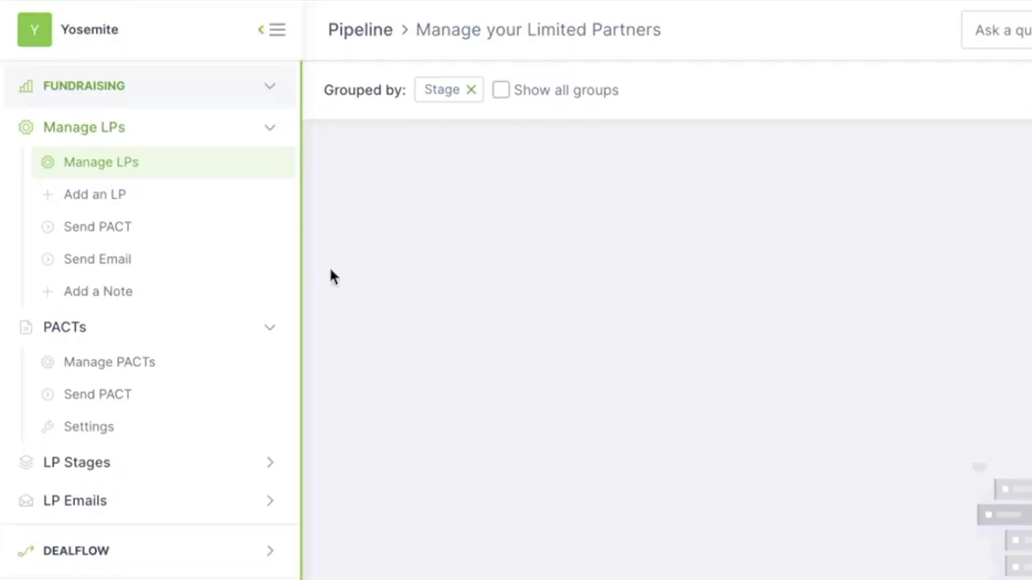
# Upload the squirrel photo from Downloads as the PACT landing page background image
pyautogui.click(99, 429)
pyautogui.click(290, 338)
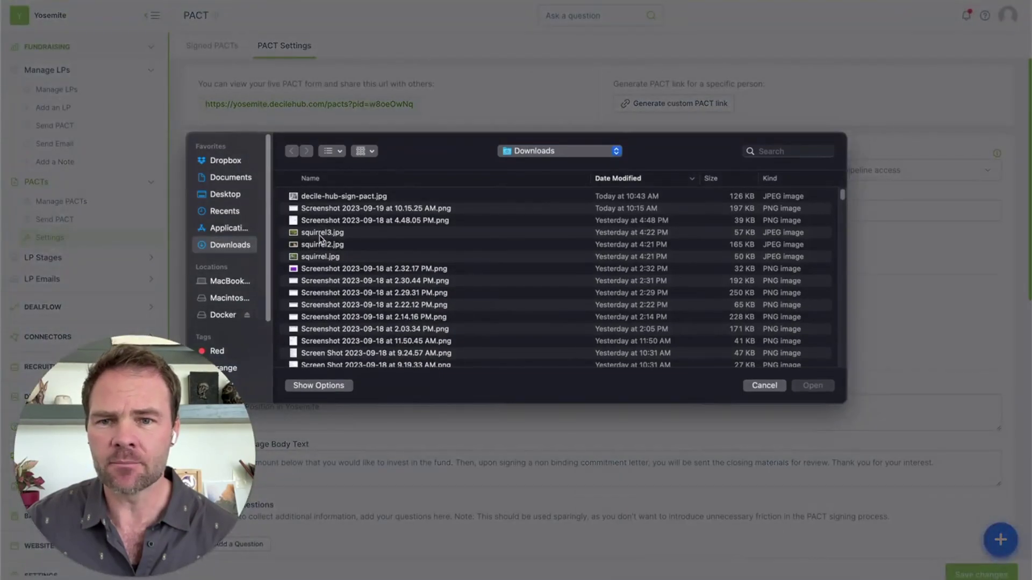
pyautogui.doubleClick(320, 239)
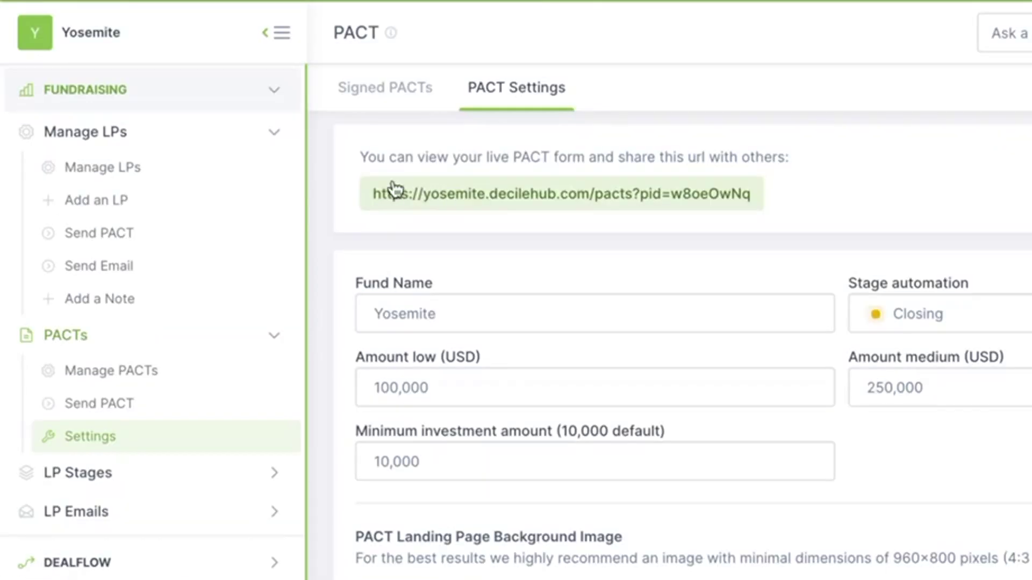
pyautogui.click(109, 235)
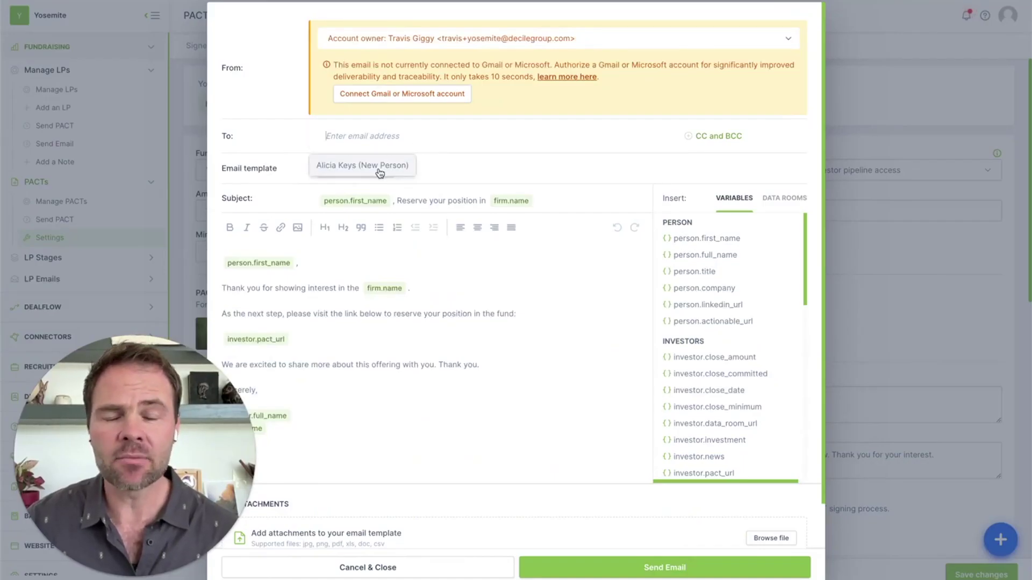
# Send the new prospect the PACT email using template 5.1 PACT: Send
pyautogui.click(380, 171)
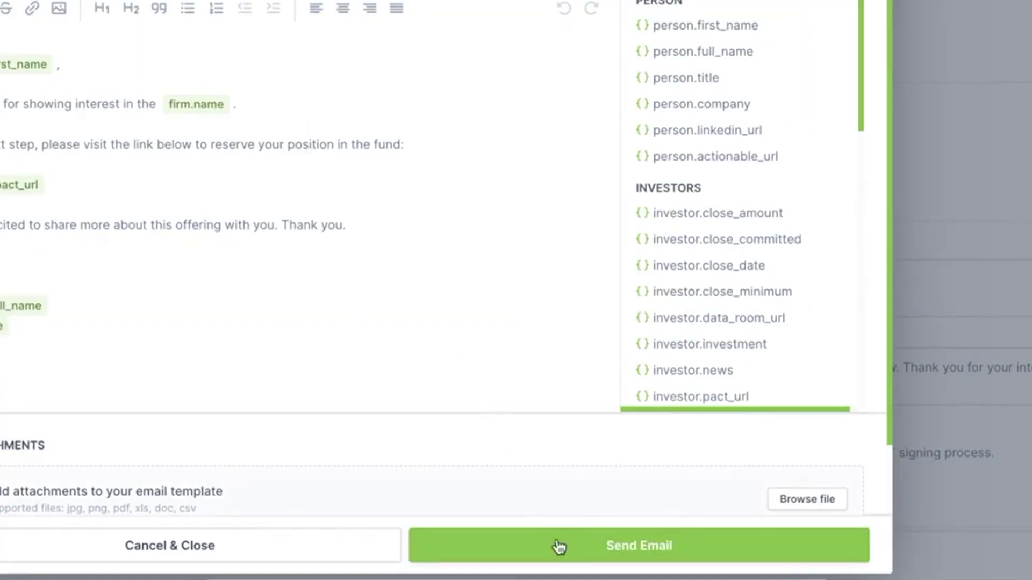
pyautogui.click(559, 546)
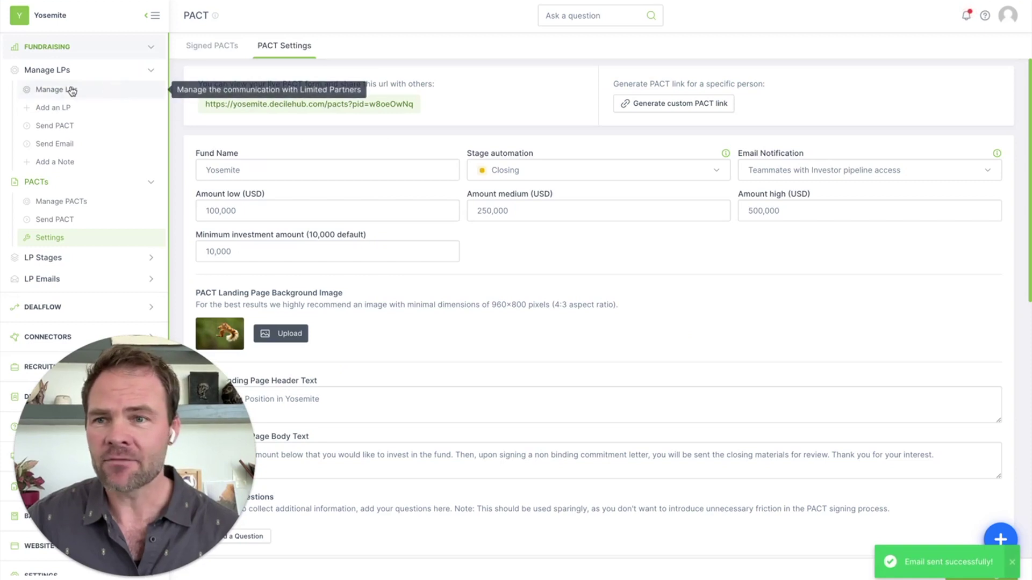
pyautogui.click(71, 90)
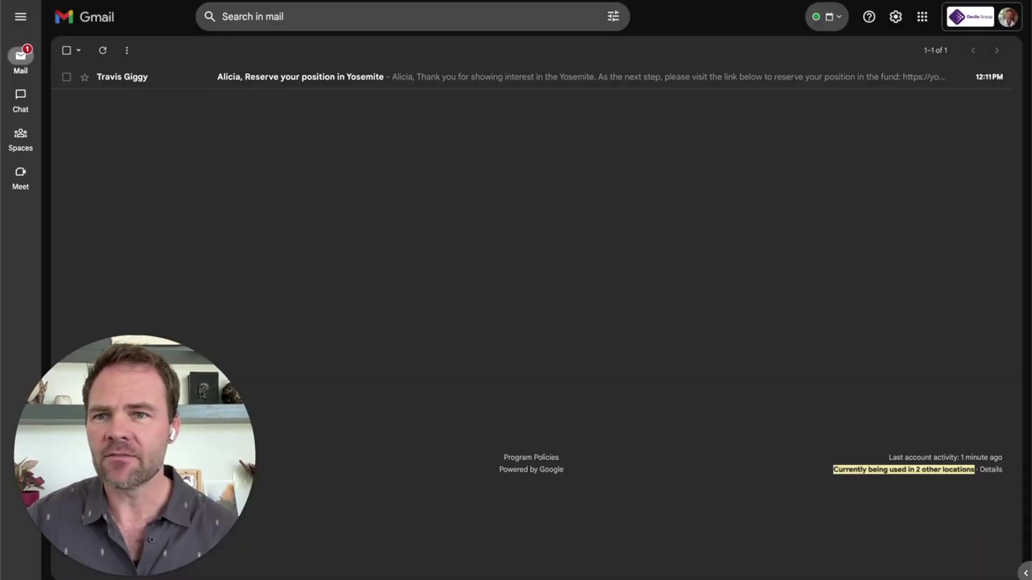
# Open the 'Reserve your position in Yosemite' email and follow its PACT link
pyautogui.click(280, 81)
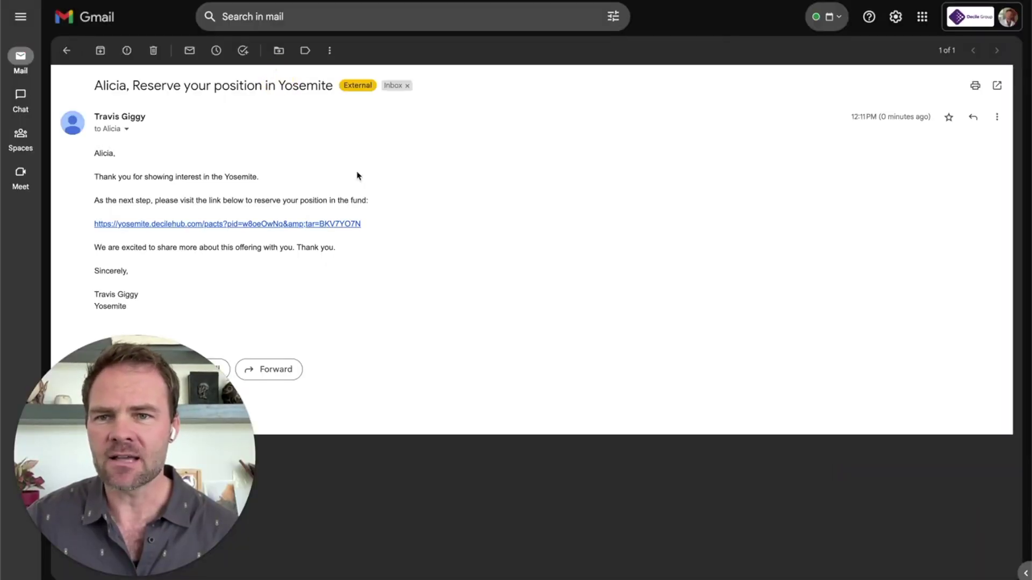
pyautogui.click(235, 226)
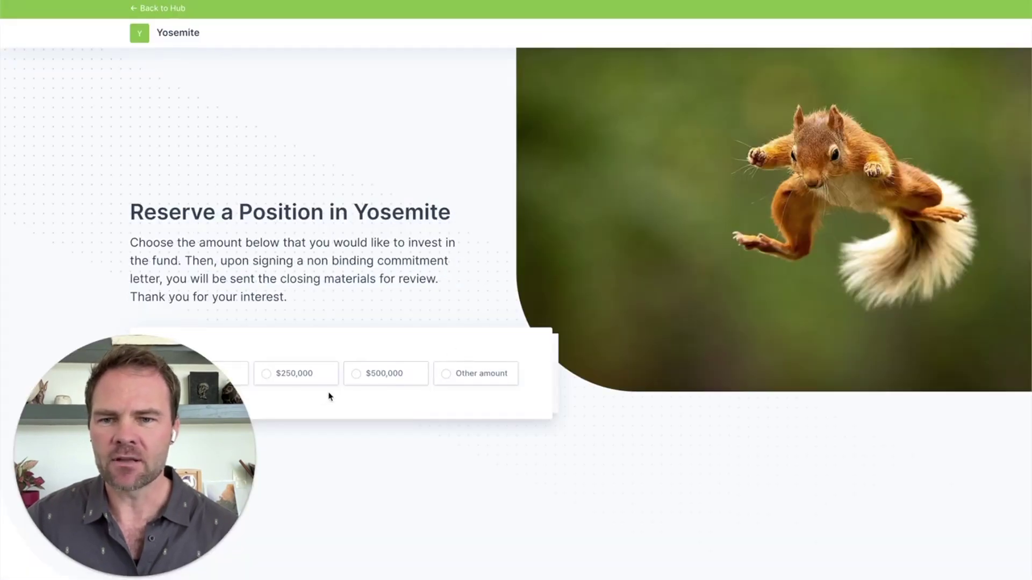
# Sign the PACT for $250,000 and agree to the Commitment Letter terms
pyautogui.click(292, 377)
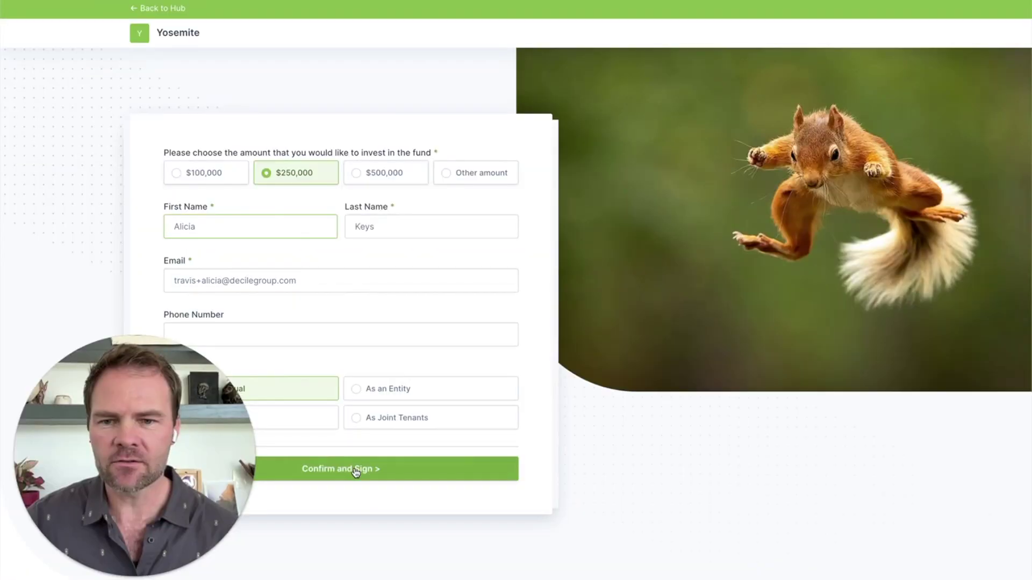
pyautogui.click(357, 469)
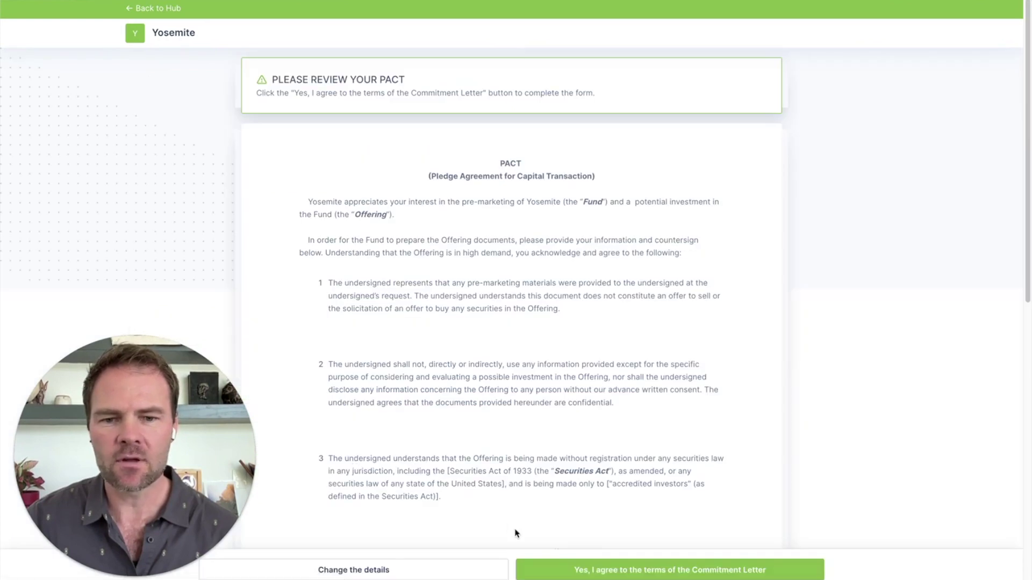
pyautogui.click(574, 570)
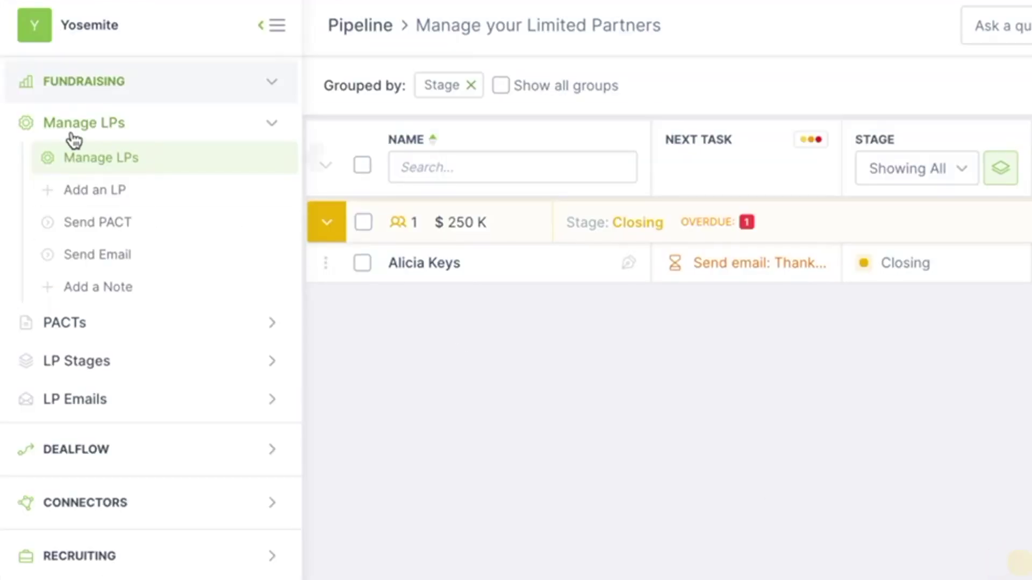
# Add the matching contact as a new LP prospect at the Meeting stage
pyautogui.click(90, 193)
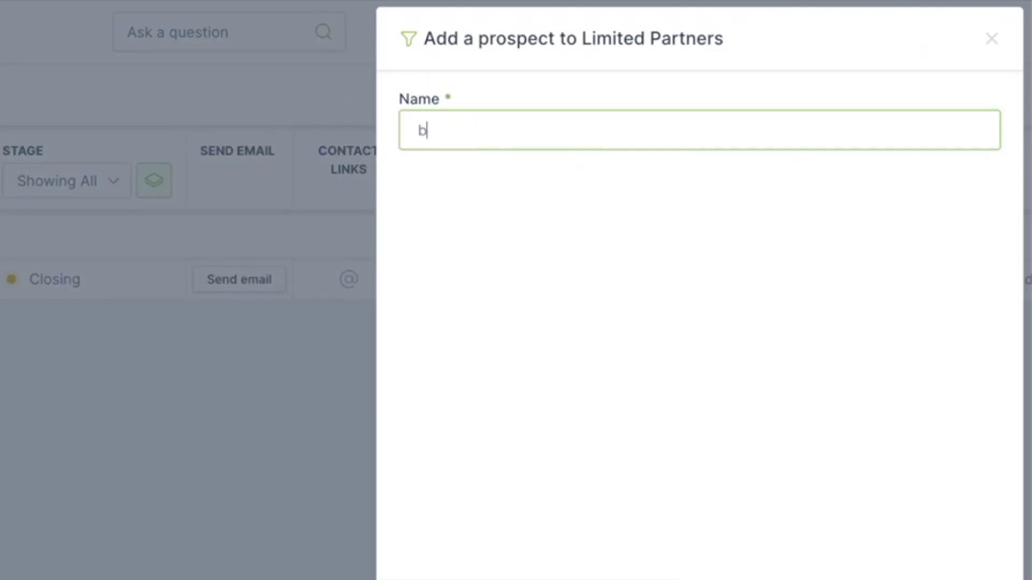
pyautogui.click(582, 181)
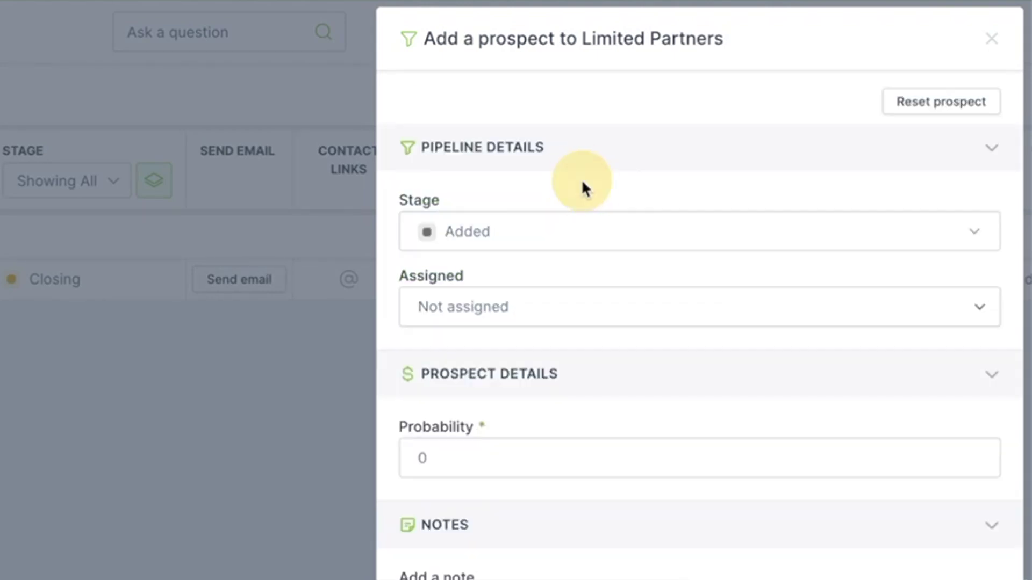
pyautogui.click(557, 329)
pyautogui.click(497, 452)
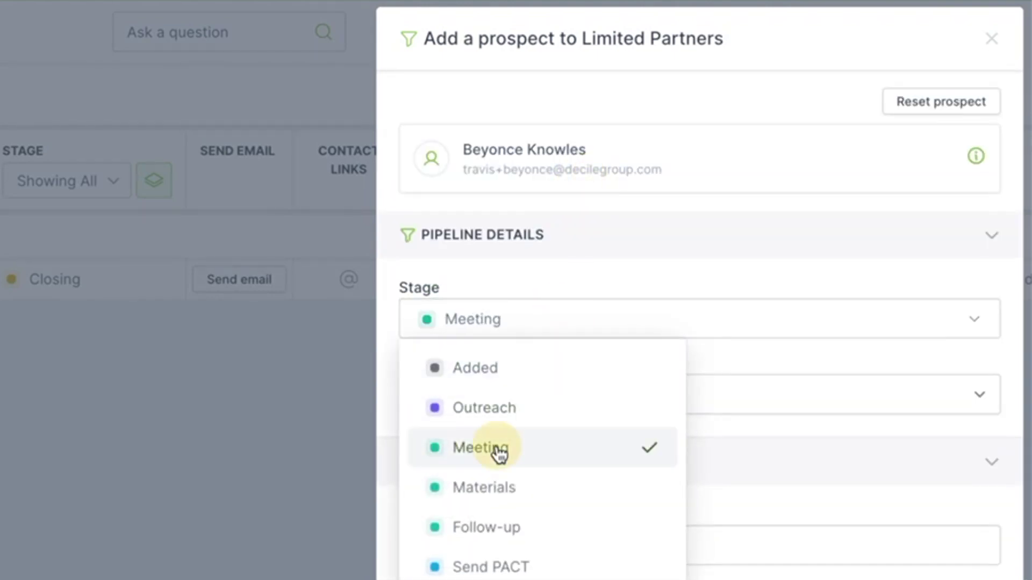
pyautogui.click(979, 562)
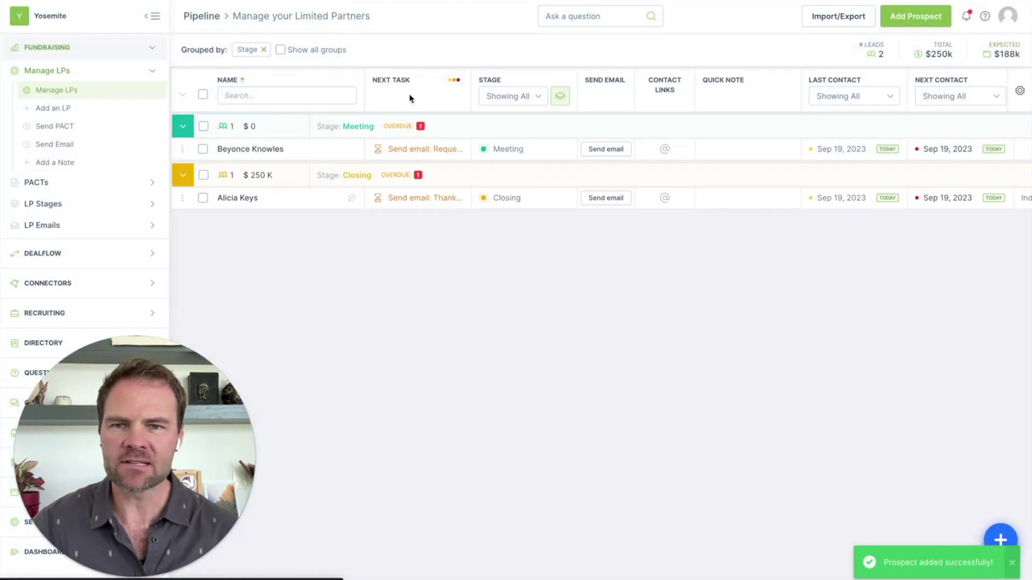
pyautogui.click(413, 151)
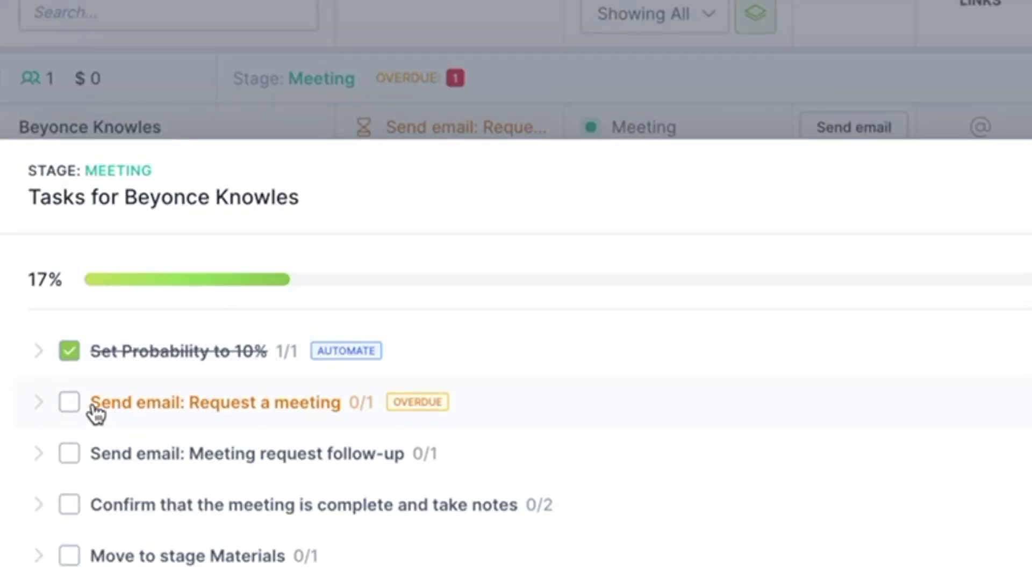
# Send the request-a-meeting email with the pasted calendar booking link filled into its placeholder
pyautogui.click(67, 404)
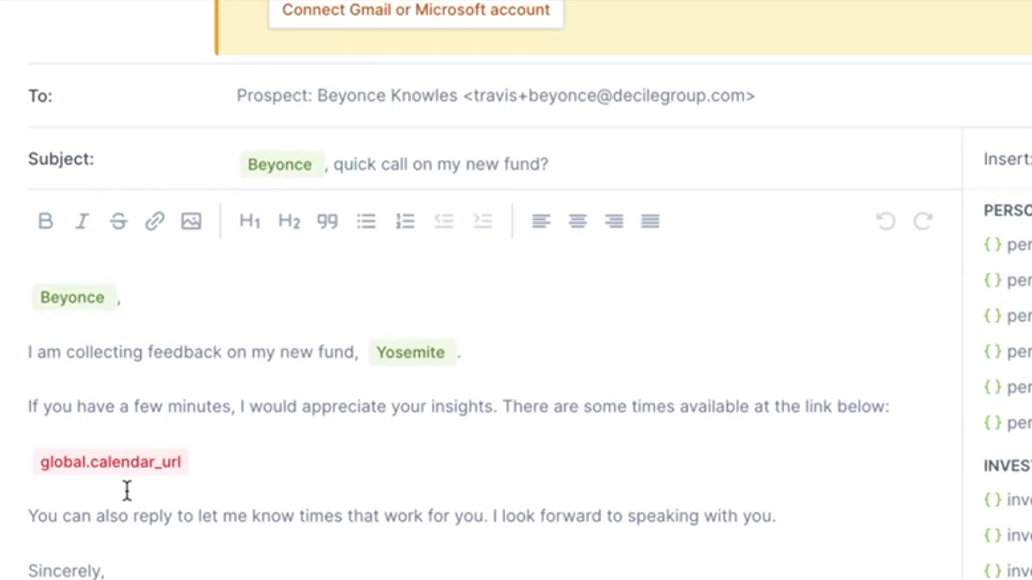
pyautogui.click(109, 469)
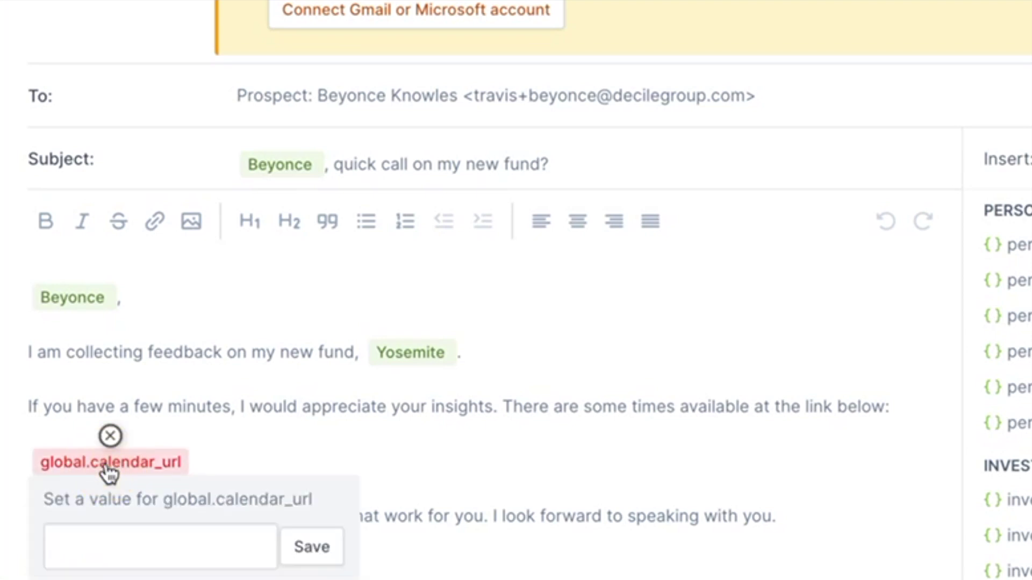
pyautogui.click(111, 536)
pyautogui.write('https://calendly.com/travis-giggy')
pyautogui.click(295, 549)
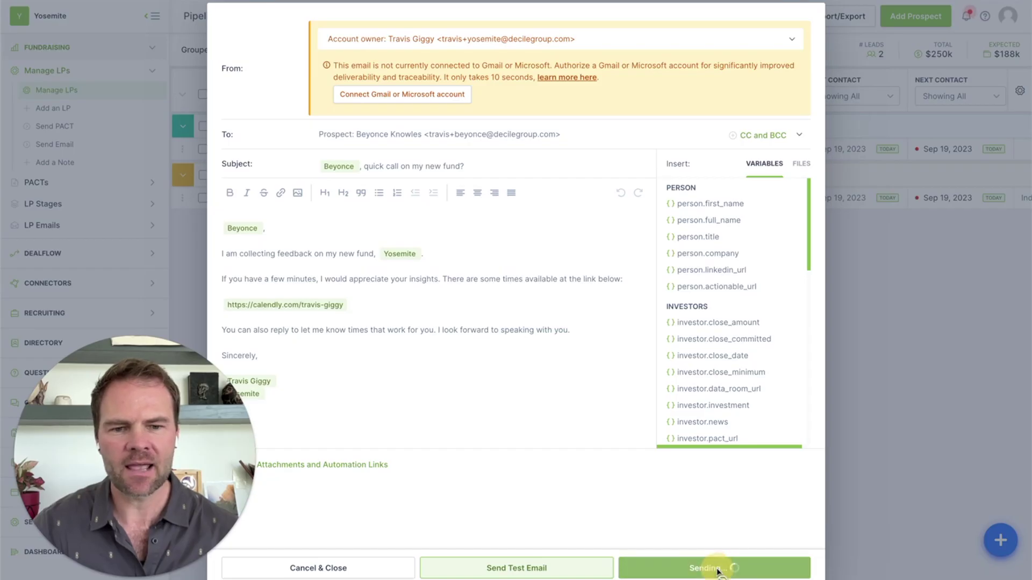
pyautogui.click(721, 567)
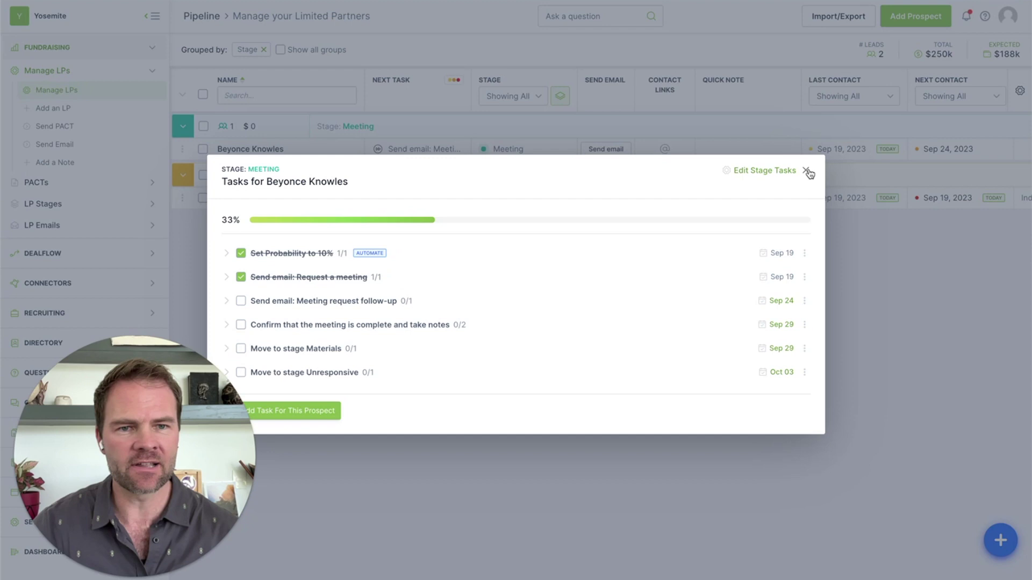
# Expand all stages under Manage Stages and scroll through each stage's tasks
pyautogui.click(808, 171)
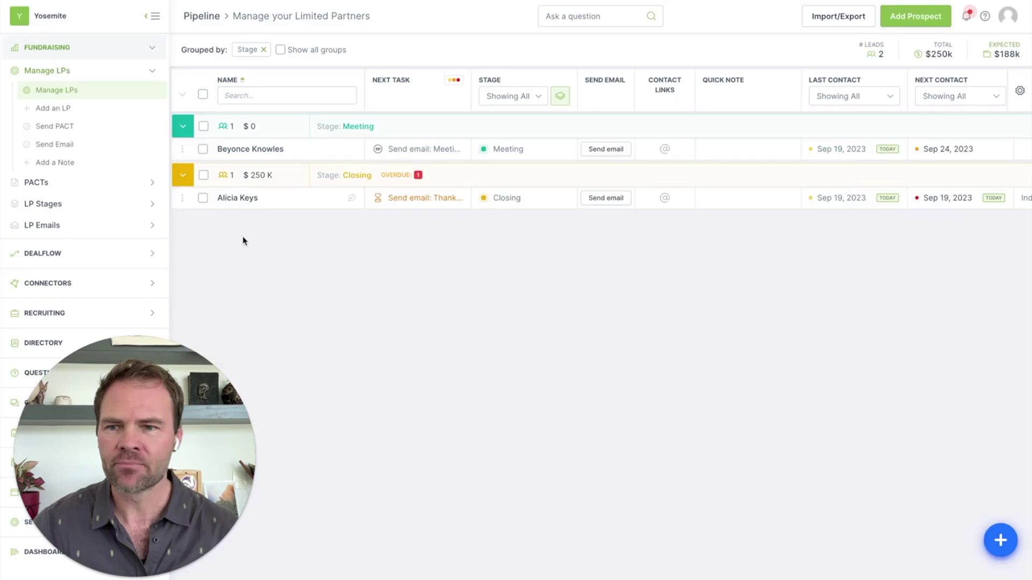
pyautogui.click(128, 366)
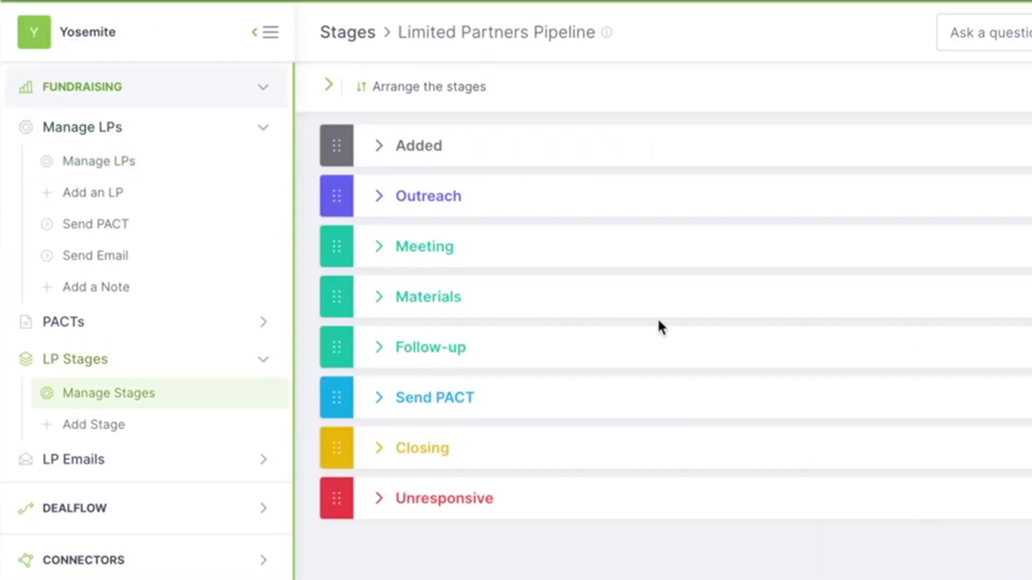
pyautogui.click(333, 85)
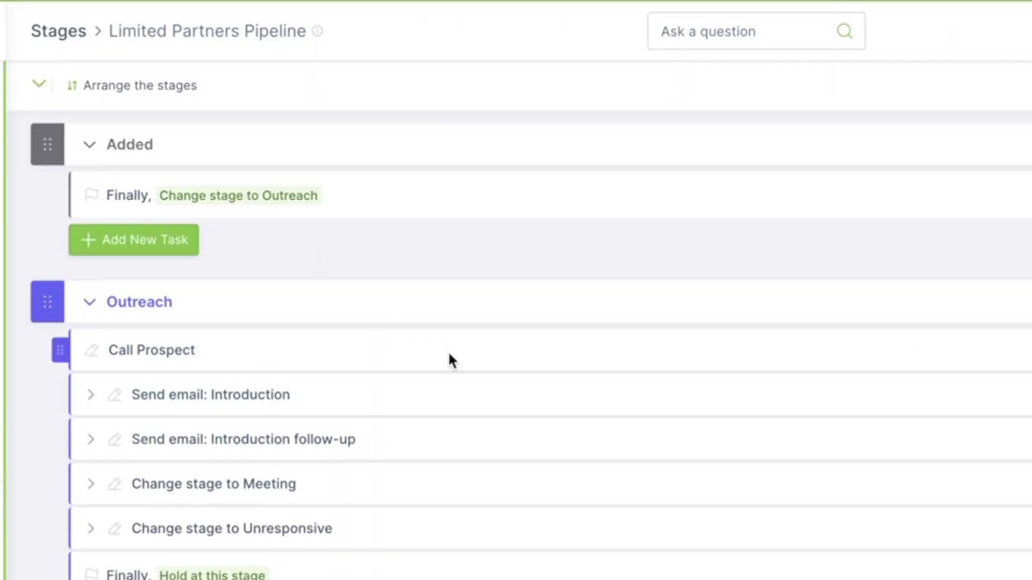
pyautogui.scroll(-15, 509, 558)
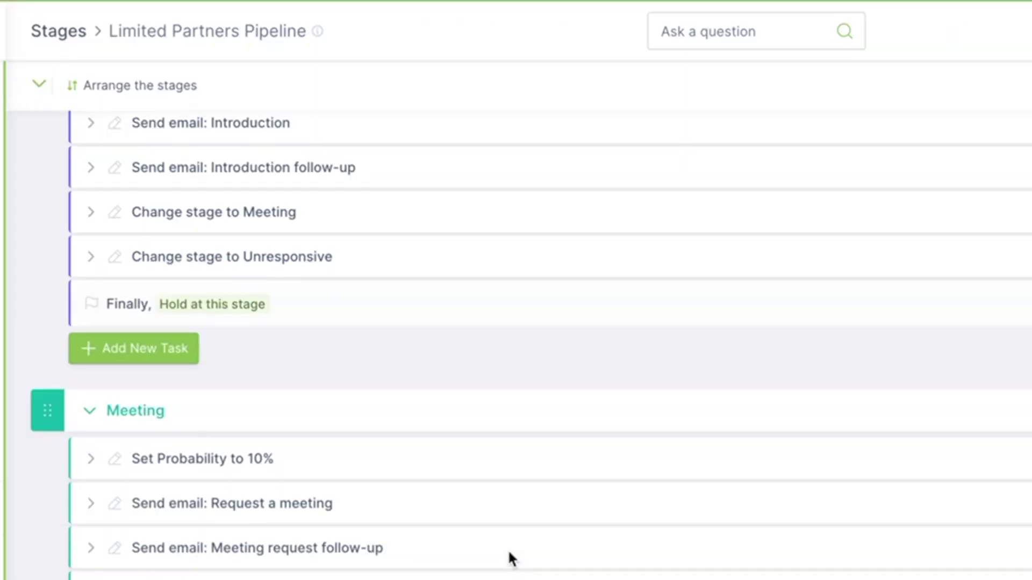
pyautogui.scroll(-10, 509, 561)
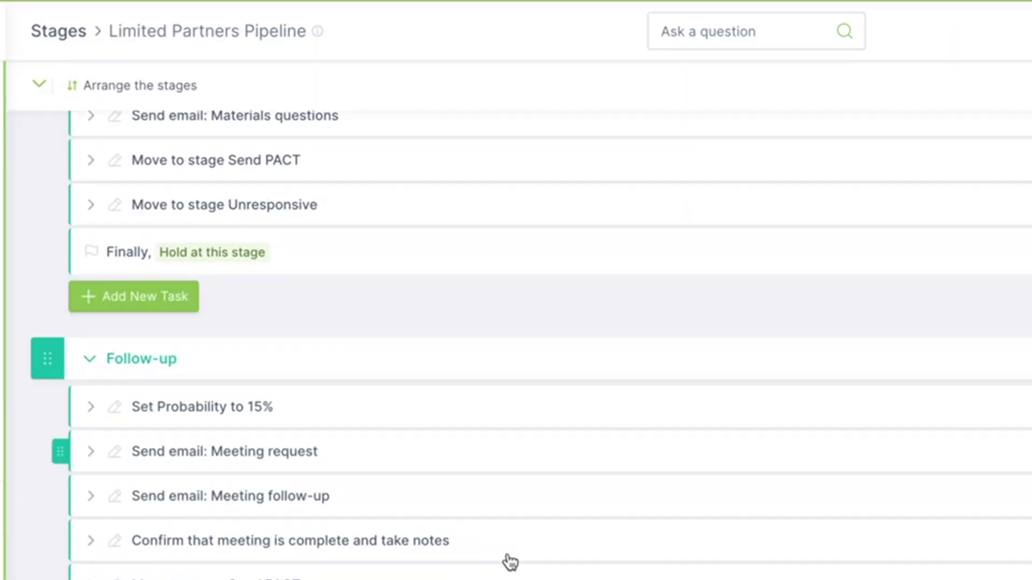
pyautogui.scroll(-1, 509, 564)
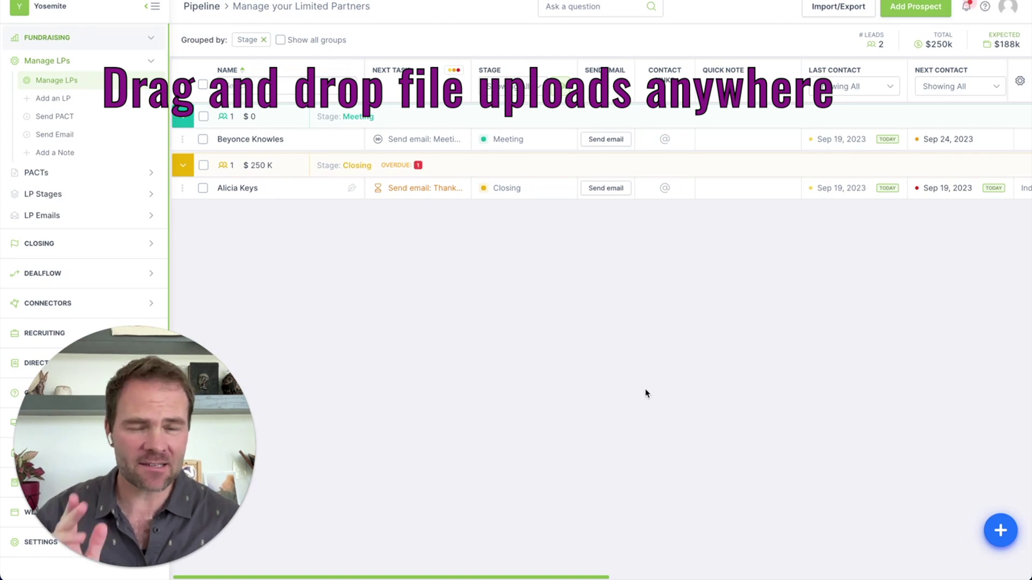
# Drag squirrel2.jpg from Downloads onto the pipeline and copy its share URL
pyautogui.click(668, 561)
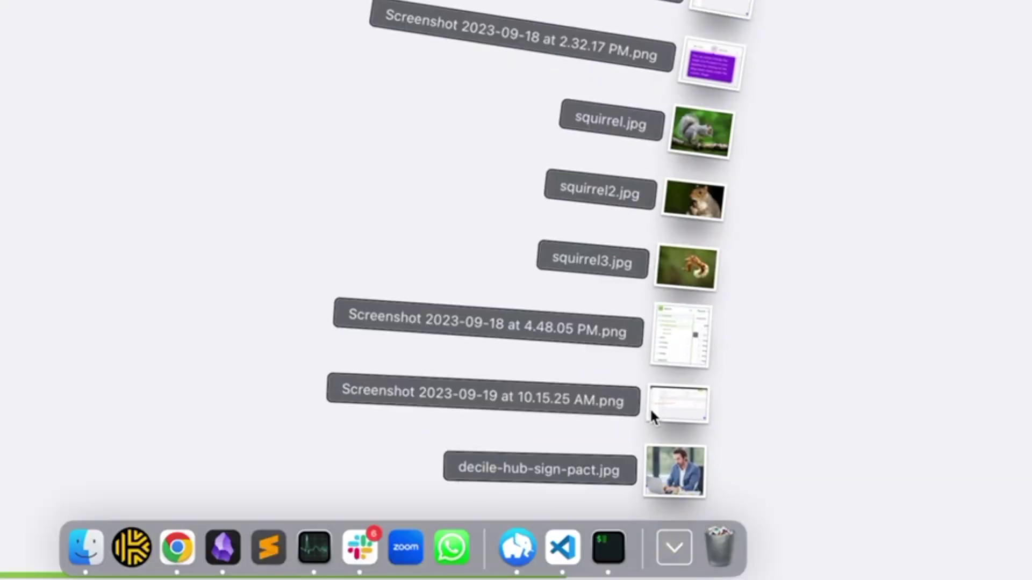
pyautogui.moveTo(696, 210); pyautogui.dragTo(659, 376)
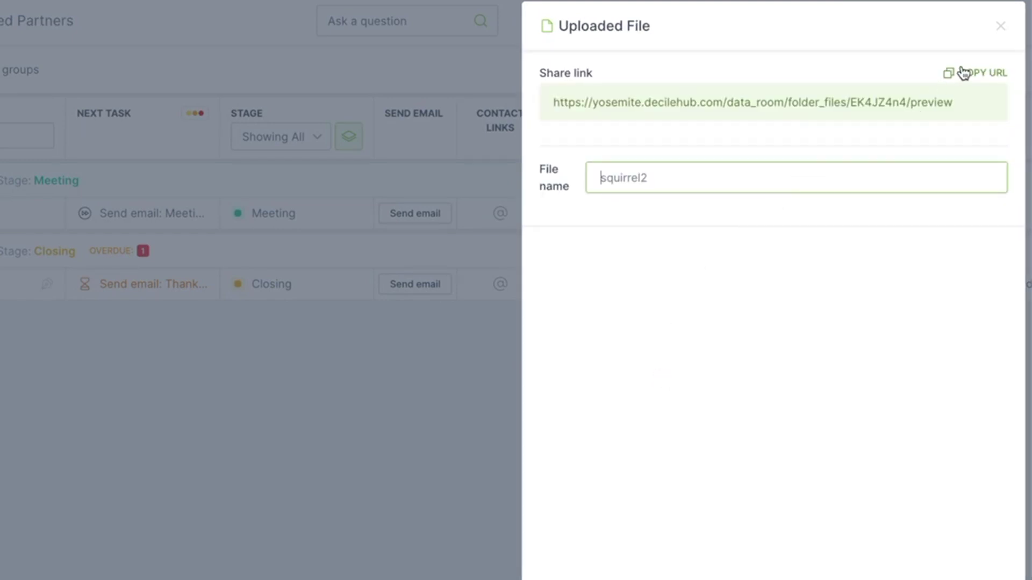
pyautogui.click(963, 72)
pyautogui.click(369, 345)
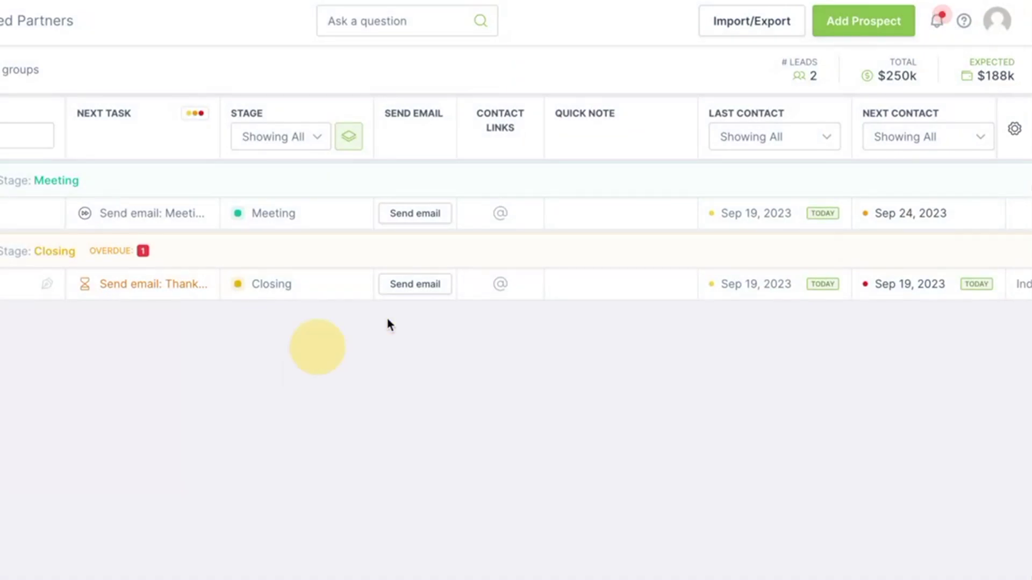
# Email the Closing-stage prospect a message titled 'Squirrels' containing the pasted share link
pyautogui.click(439, 286)
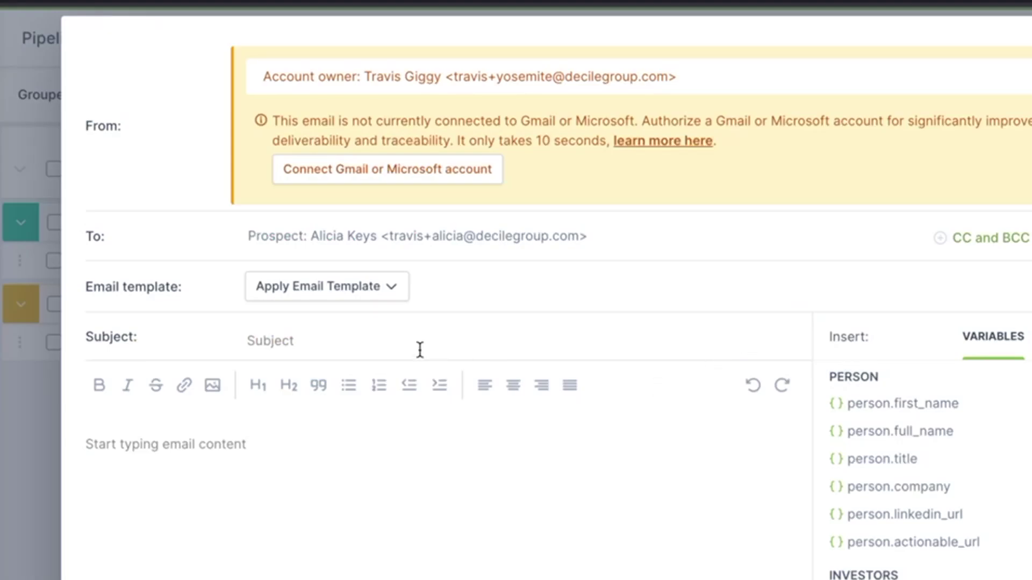
pyautogui.write('Squirrels')
pyautogui.hotkey('ctrl', 'v')
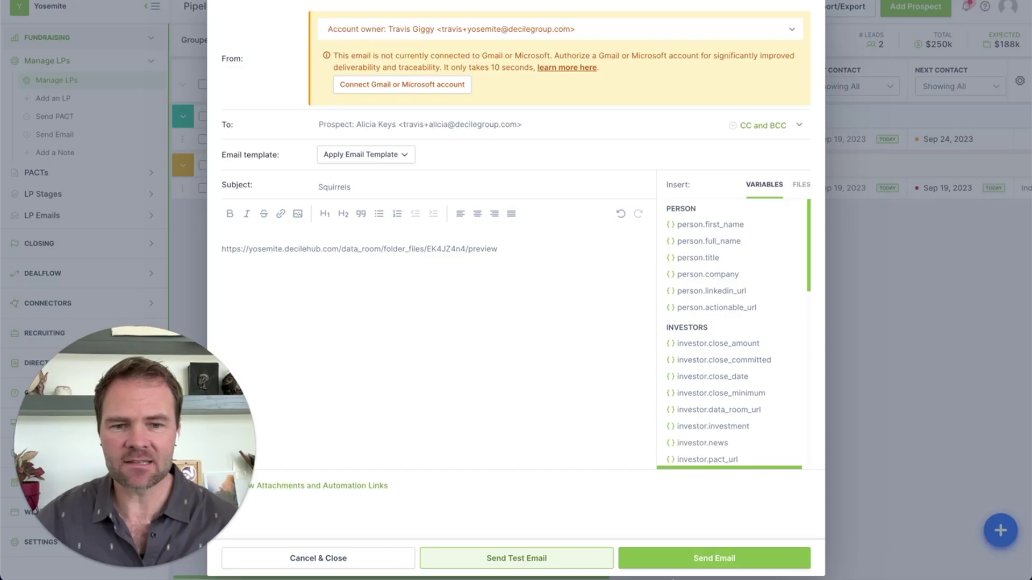
pyautogui.click(698, 568)
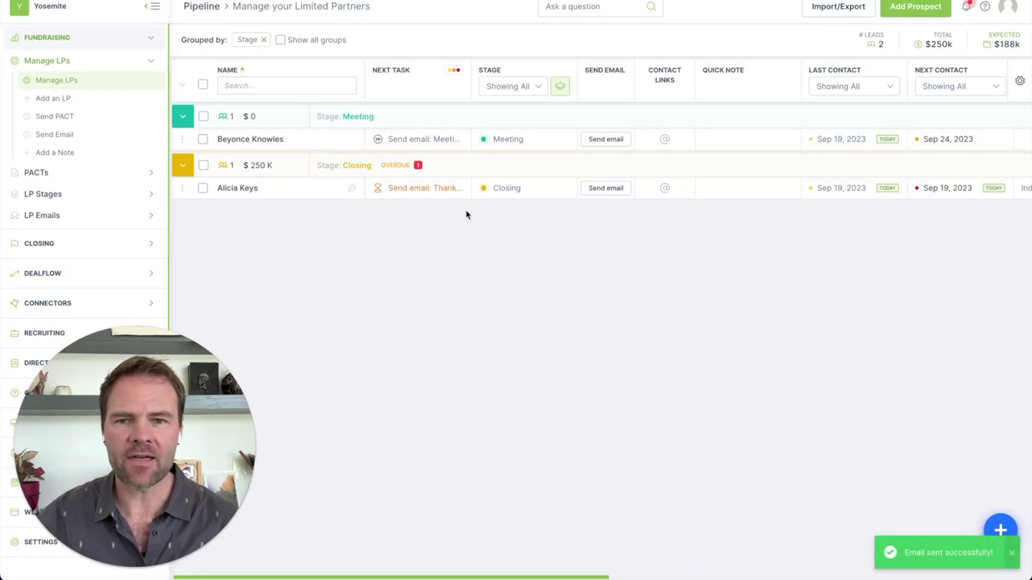
pyautogui.hotkey('ctrl', 'Tab')
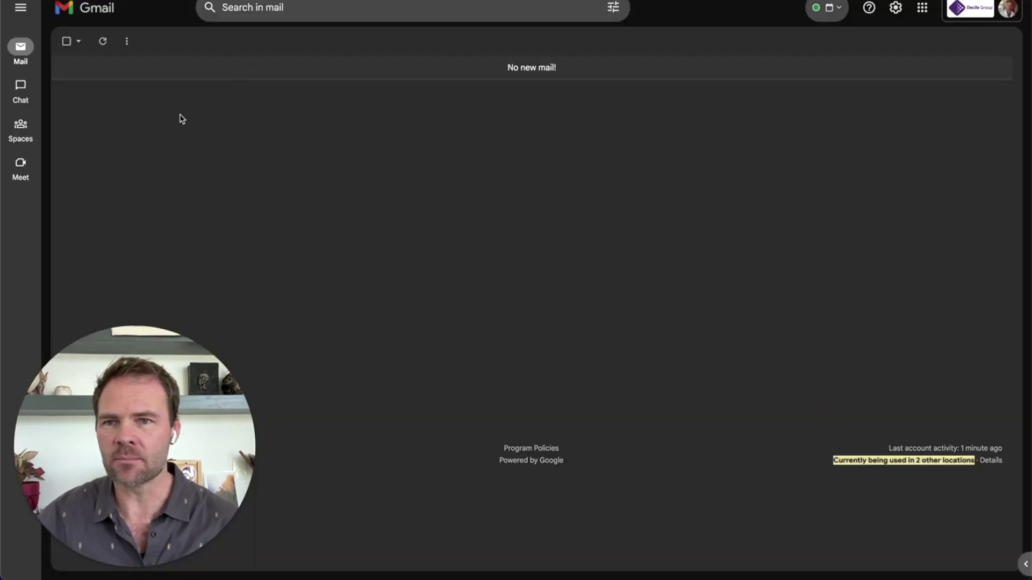
# Refresh Gmail, open the Squirrels email, and follow its squirrel2 share link
pyautogui.click(103, 42)
pyautogui.click(260, 68)
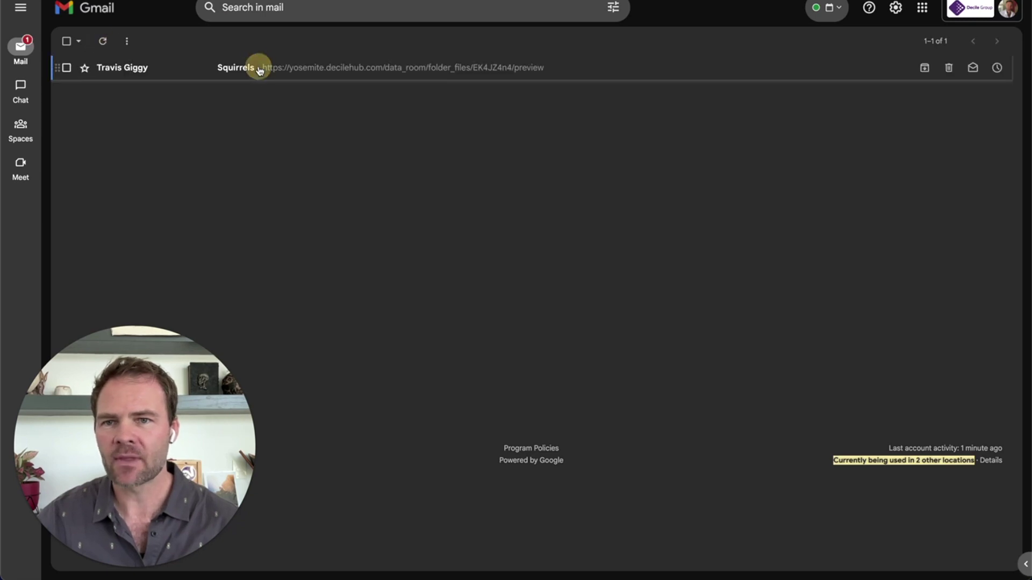
pyautogui.click(287, 145)
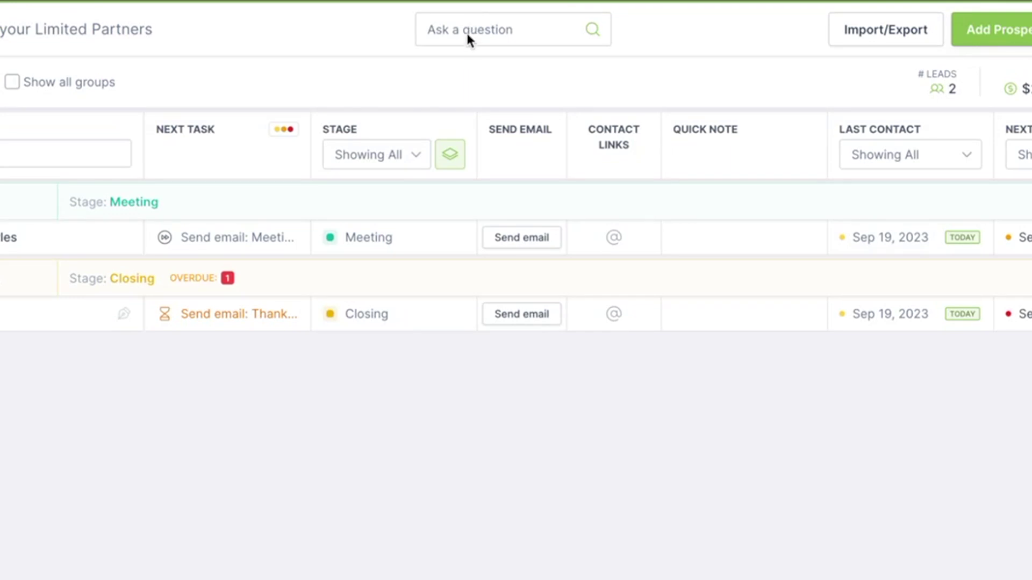
# Ask 'What is TVPI?' in the Ask a question box at the top
pyautogui.click(463, 31)
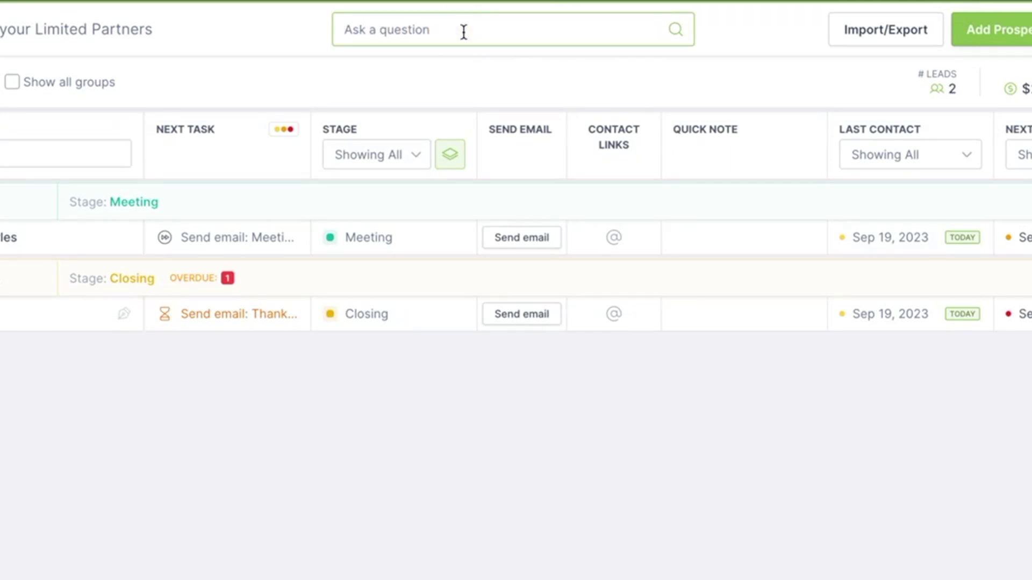
pyautogui.write('What ')
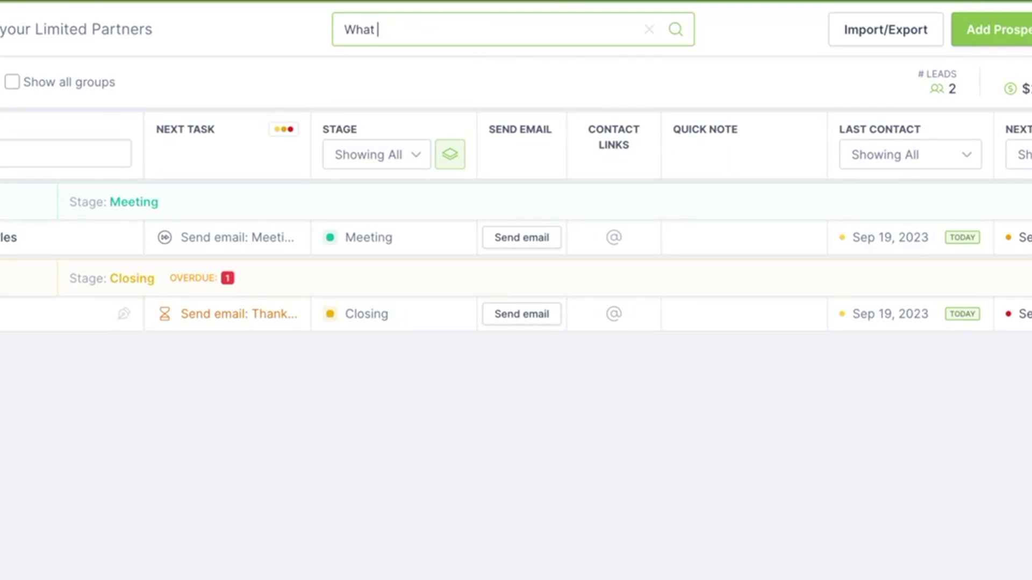
pyautogui.write('is TVPI?')
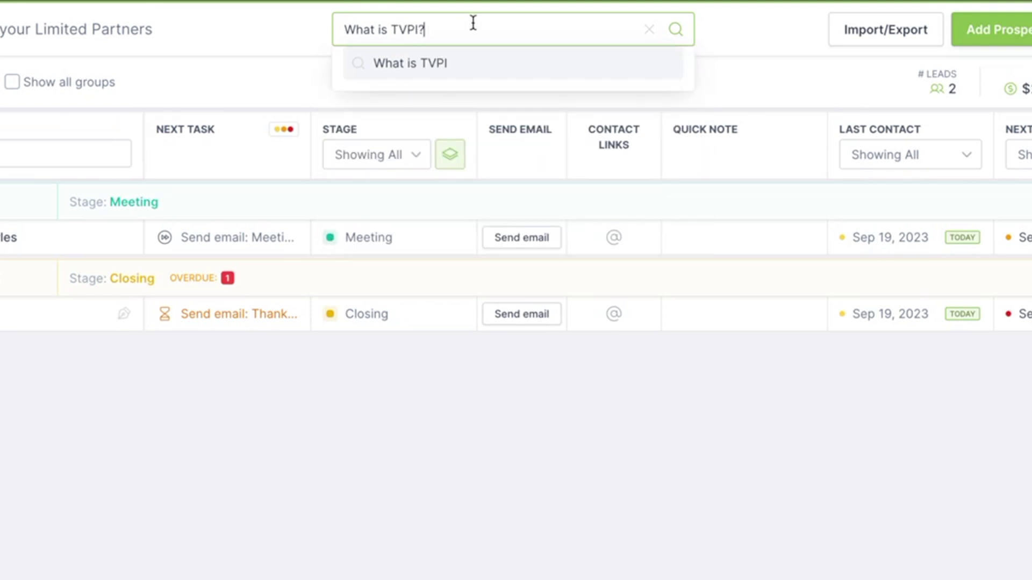
pyautogui.press('Return')
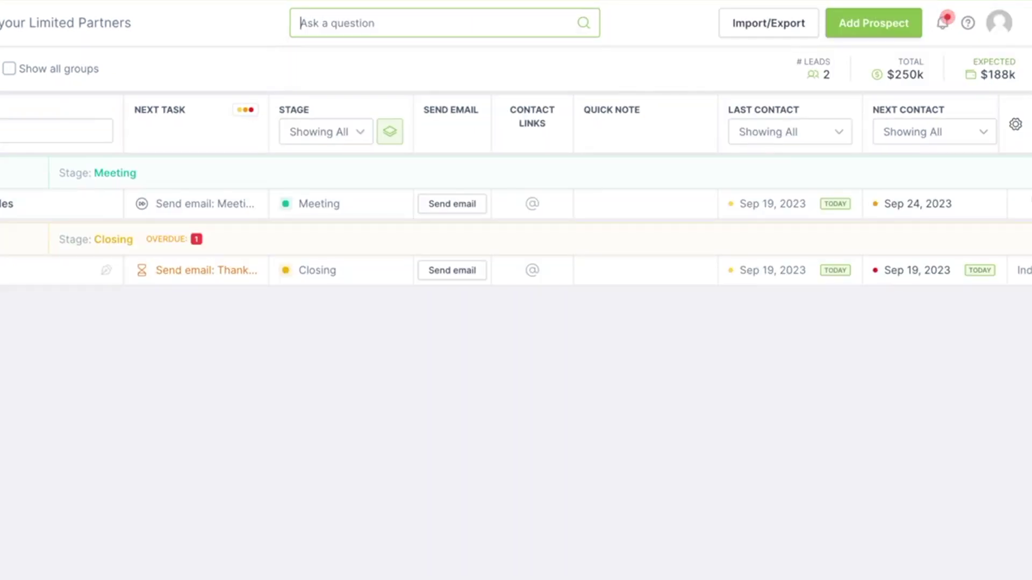